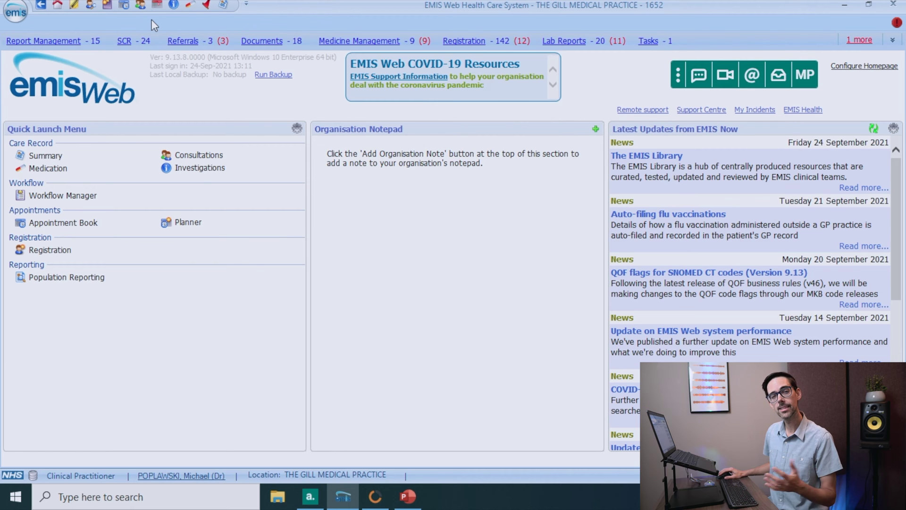
- Add and then remove Care History on the quick-access toolbar, then show today's appointment book
click(246, 6)
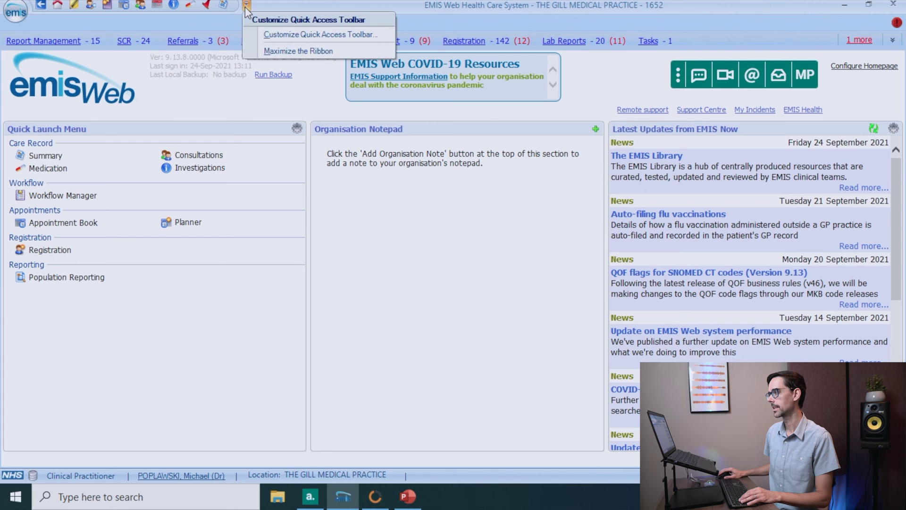
click(264, 35)
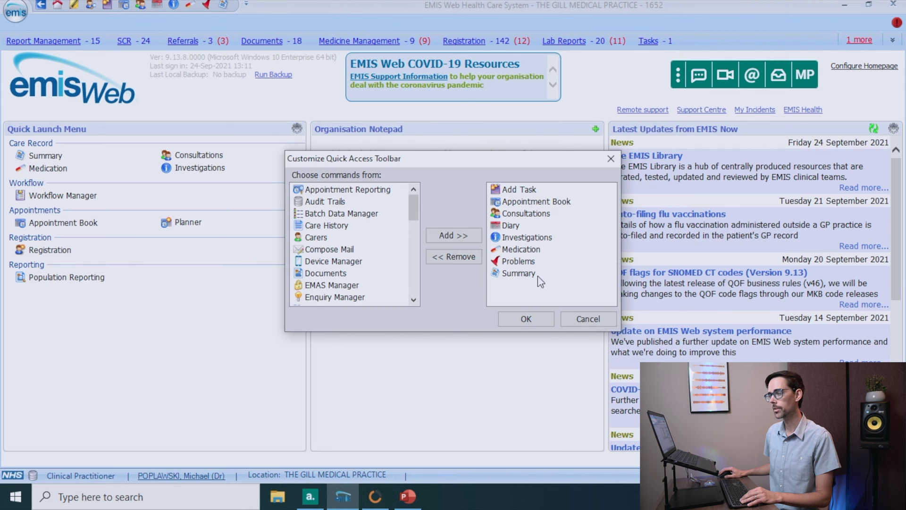
click(344, 225)
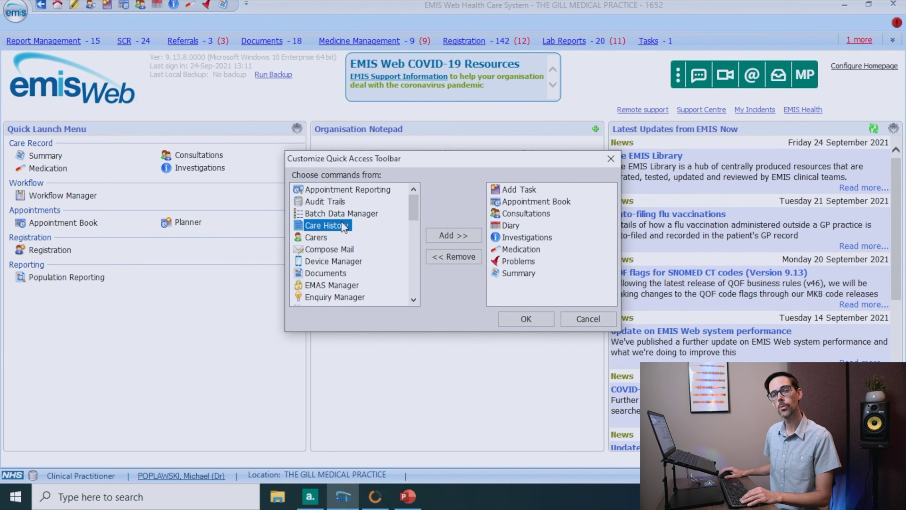
click(436, 236)
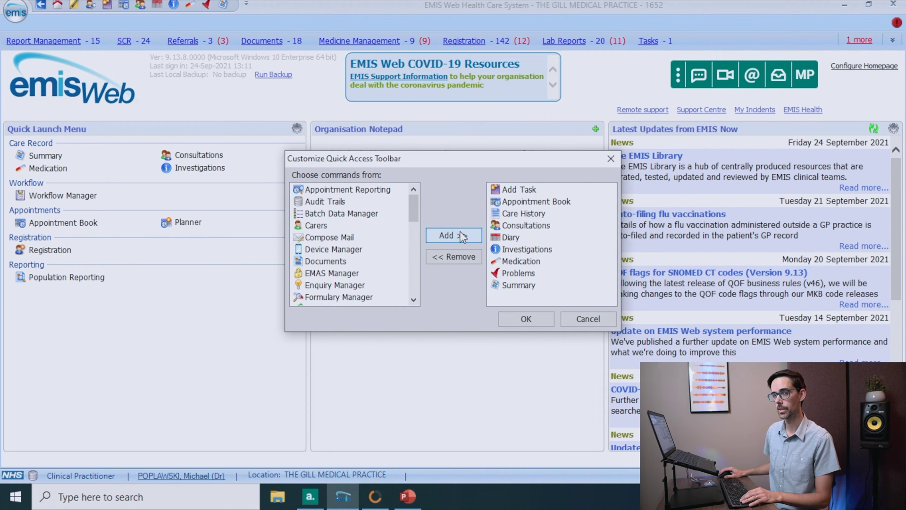
click(514, 213)
click(467, 257)
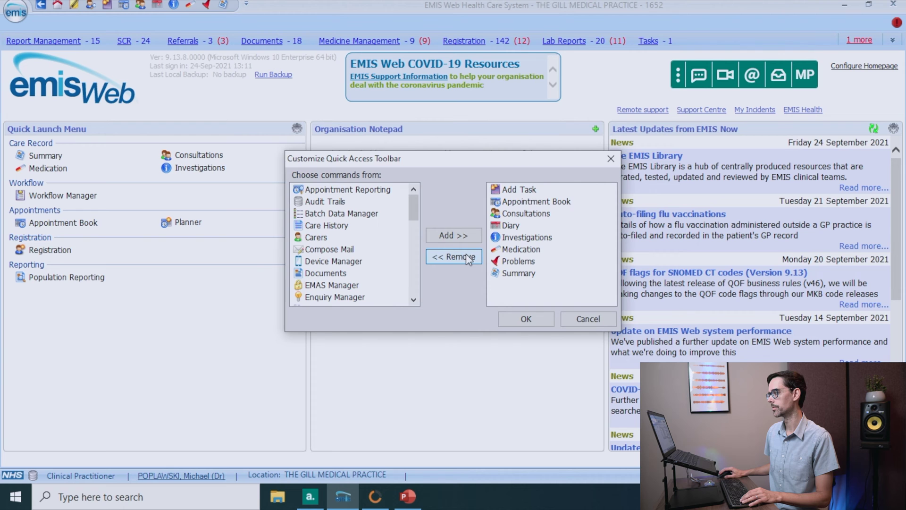
click(504, 320)
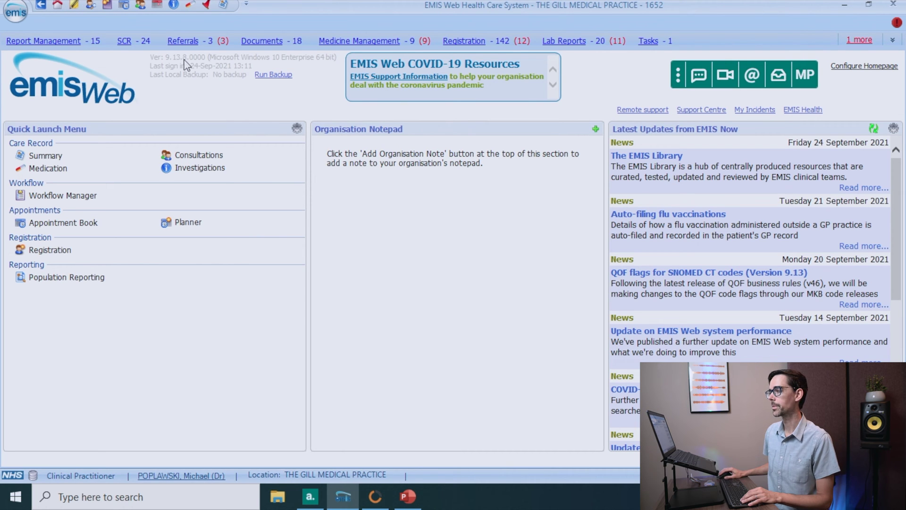
click(122, 9)
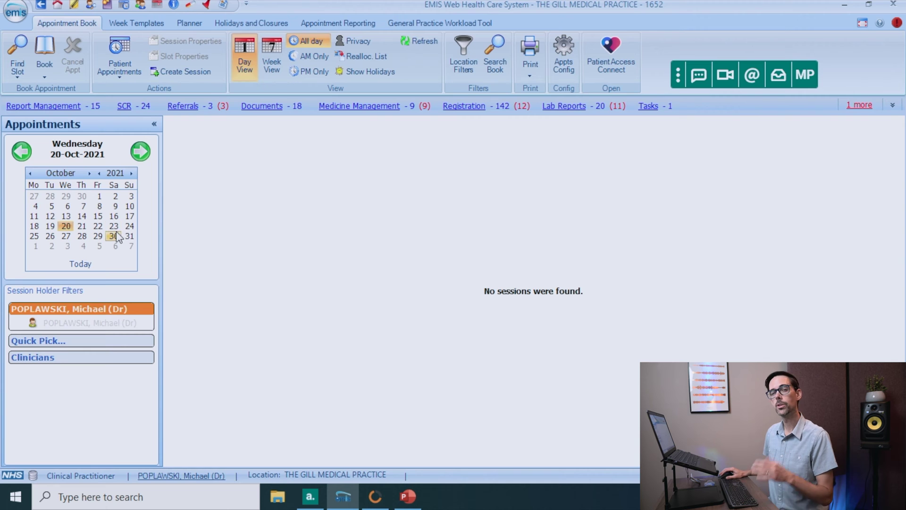
click(90, 268)
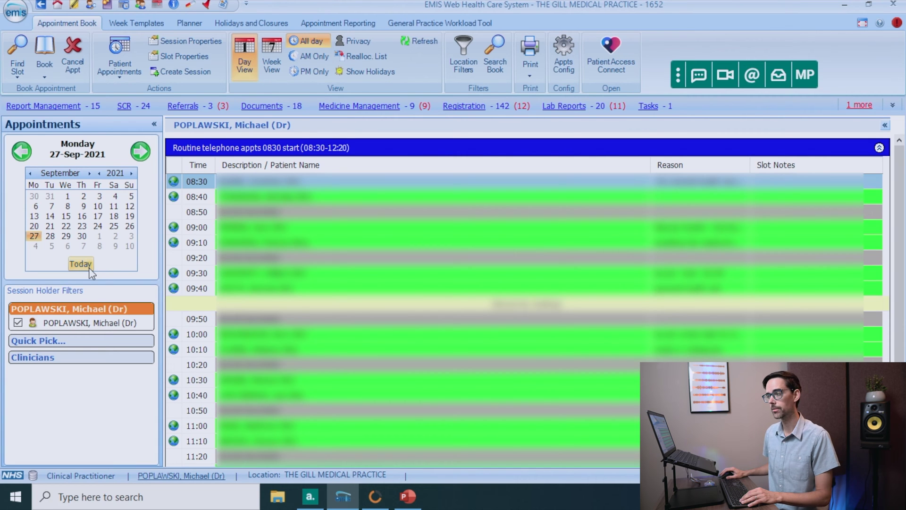
- Add the doctor found by searching 'poplawski' as a session holder, try 'locum', 'salaried', 'doctor', then close
click(58, 342)
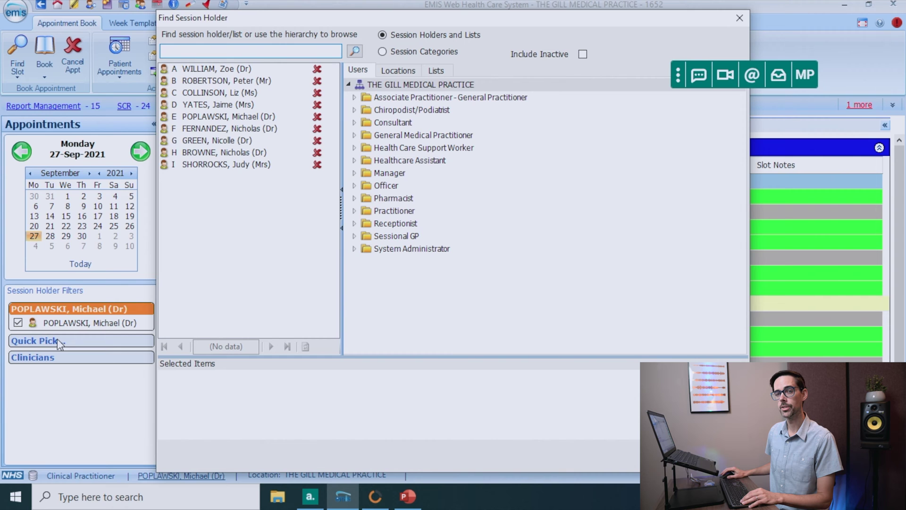
text(poplawski)
click(354, 51)
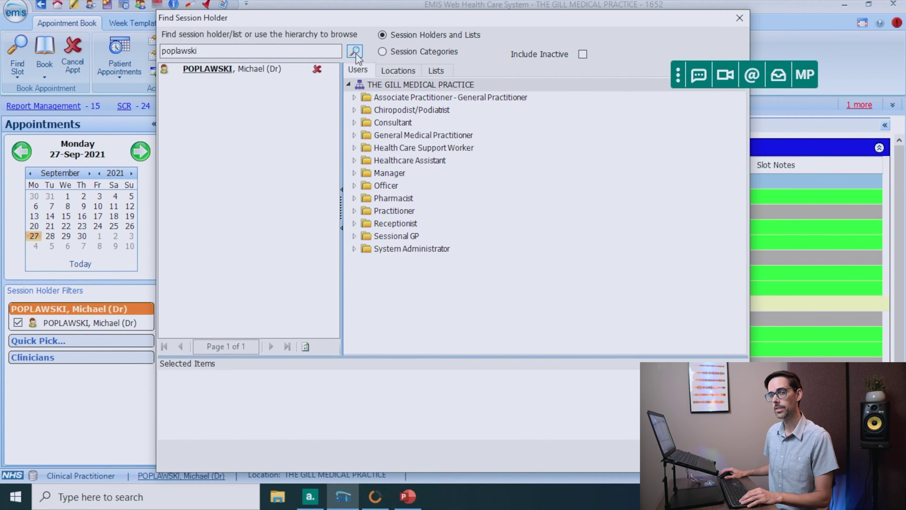
double_click(255, 70)
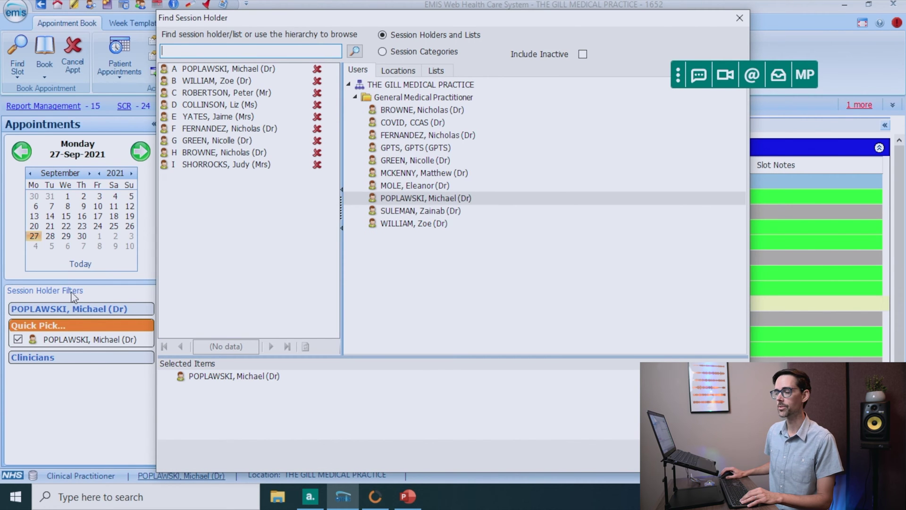
text(locum)
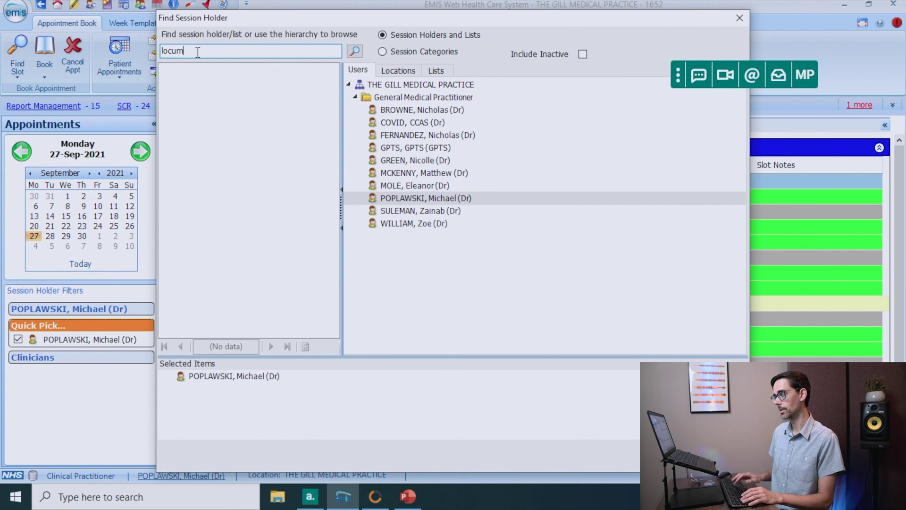
double_click(198, 52)
text(salaried)
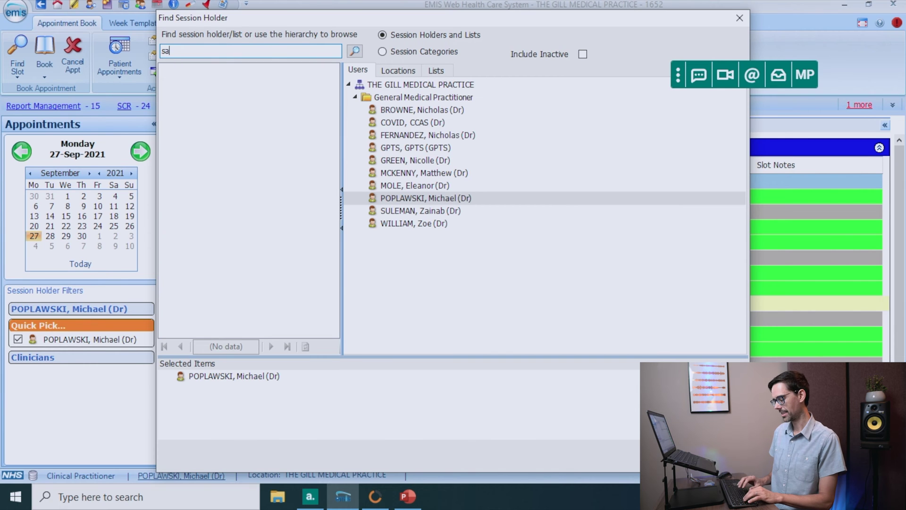
double_click(198, 51)
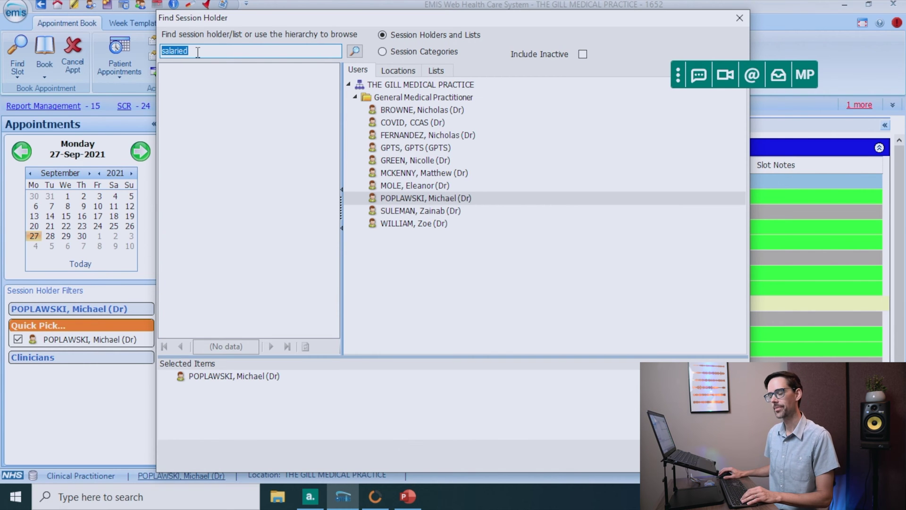
text(doctor)
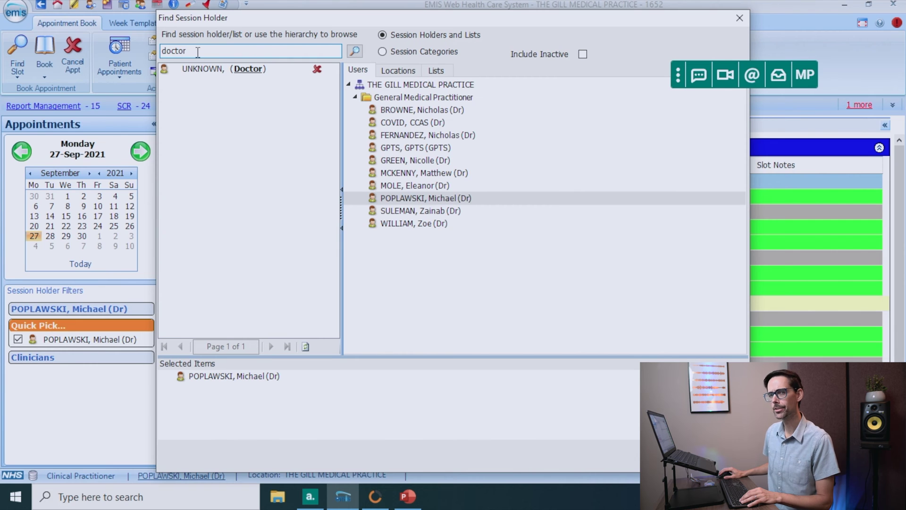
key(Escape)
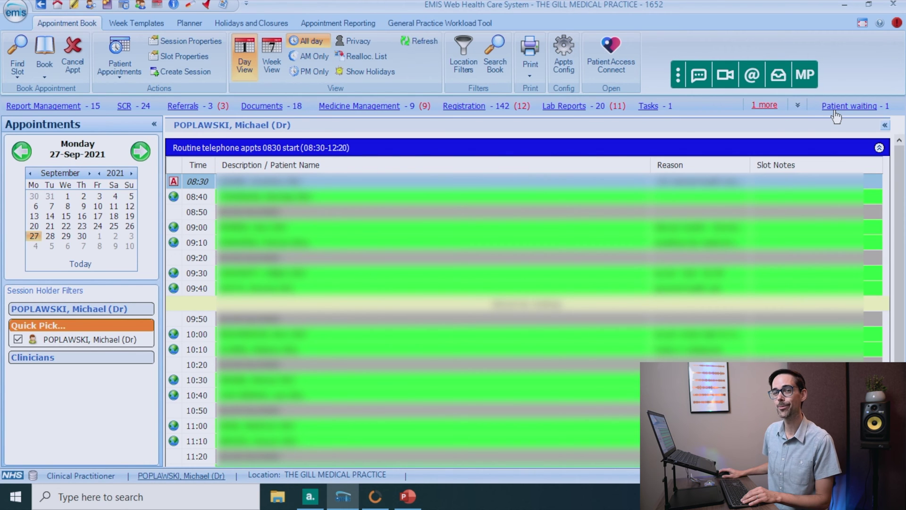
- Open the patient booked in the 08:30 telephone appointment slot
mouse_move(243, 182)
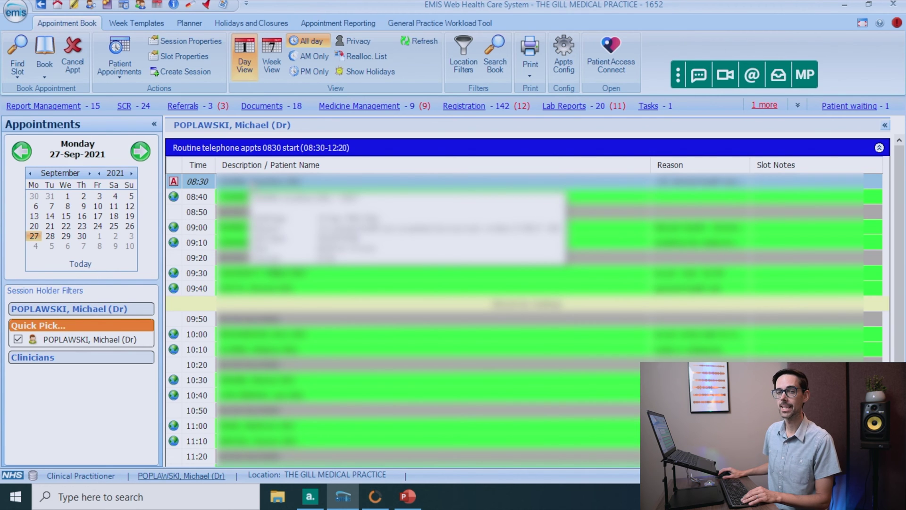
double_click(249, 181)
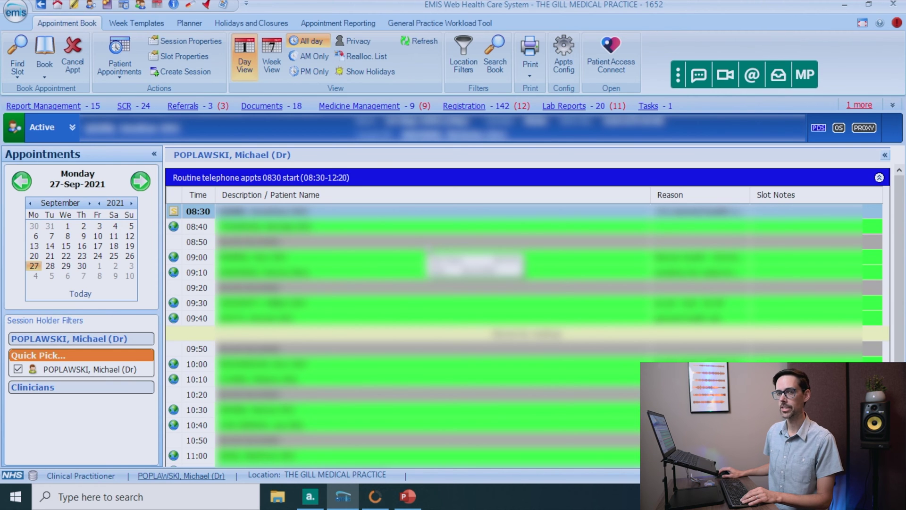
- From the consultation history, add a GP Surgery consultation dated 27-Sep-2021 08:00
click(140, 7)
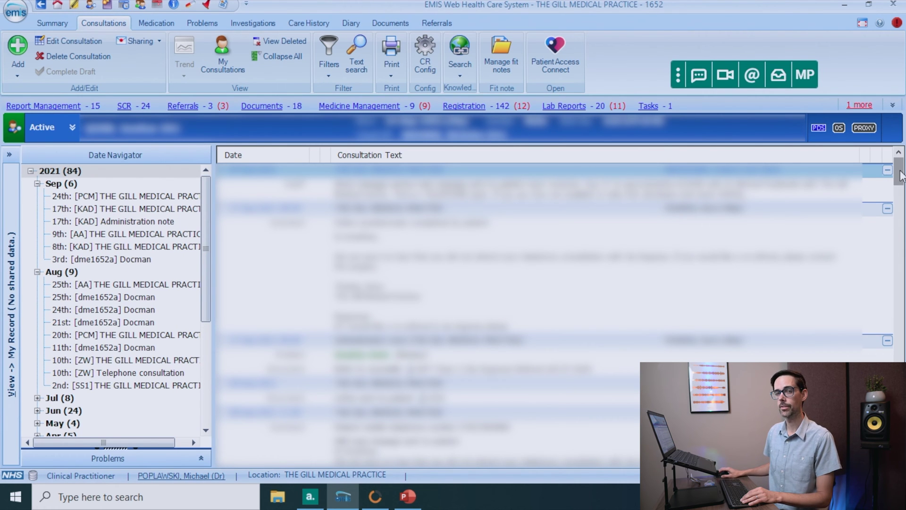
drag(900, 176, 901, 265)
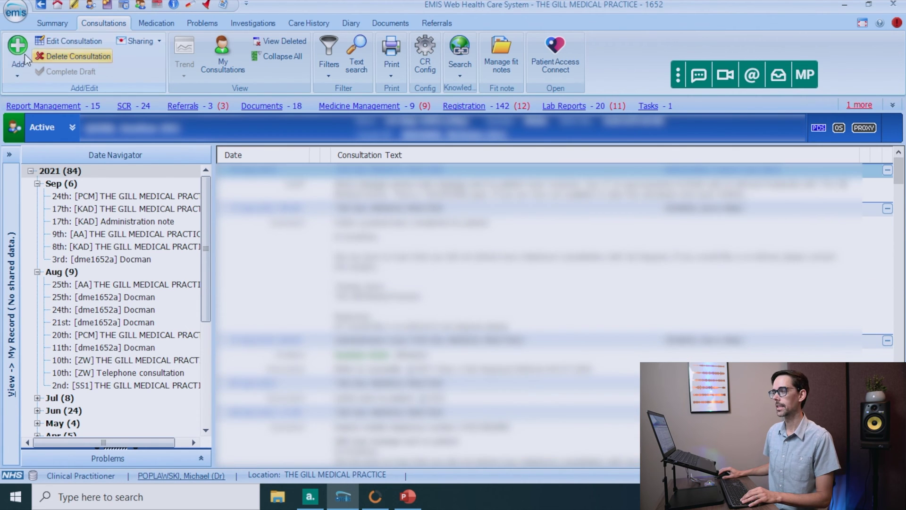
click(12, 59)
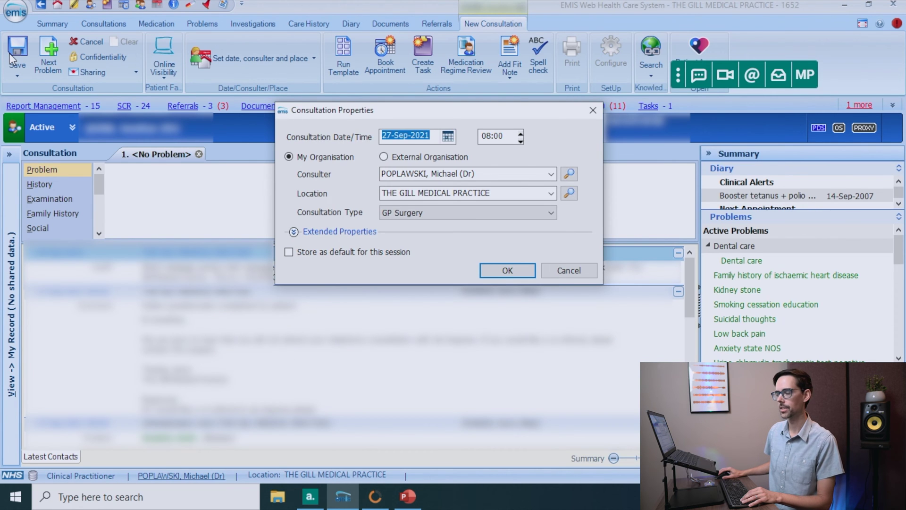
click(495, 272)
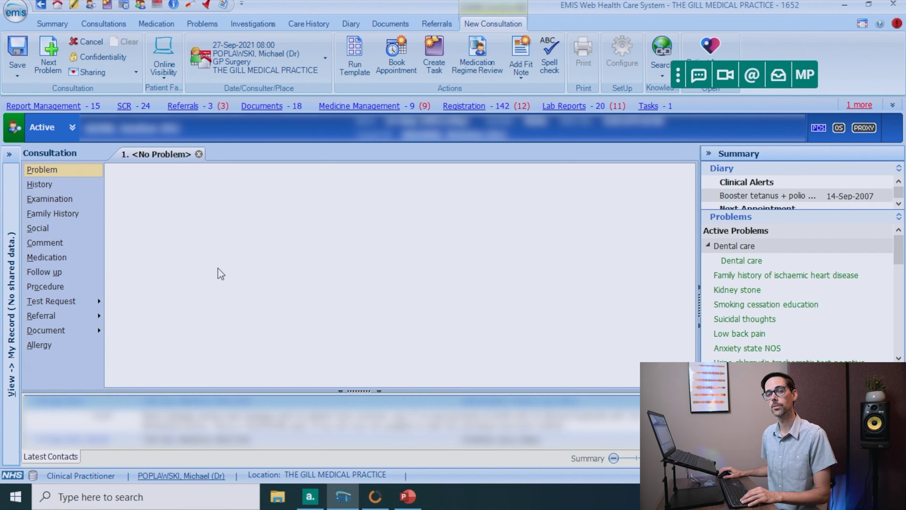
- Set type to Telephone consultation; begin History with 'Tel consult due to COVID - 19', 'f/u in terms on mental health'
click(326, 57)
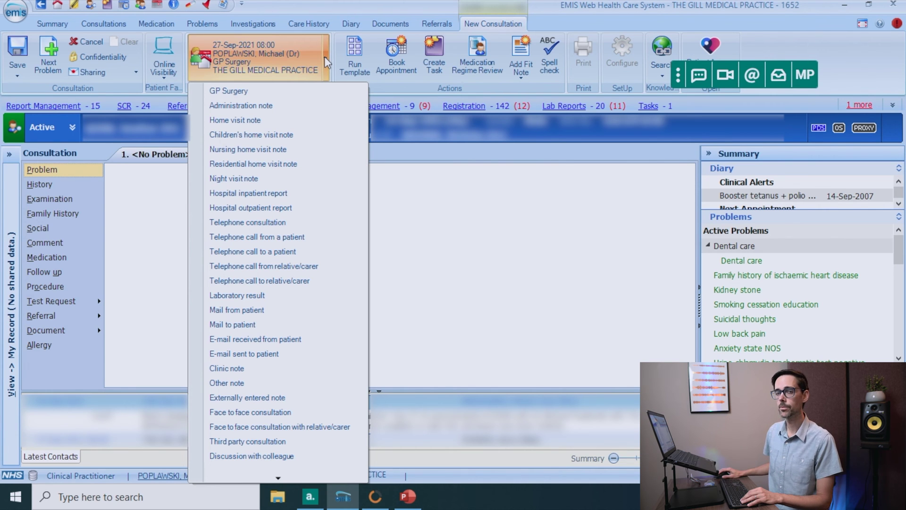
click(285, 223)
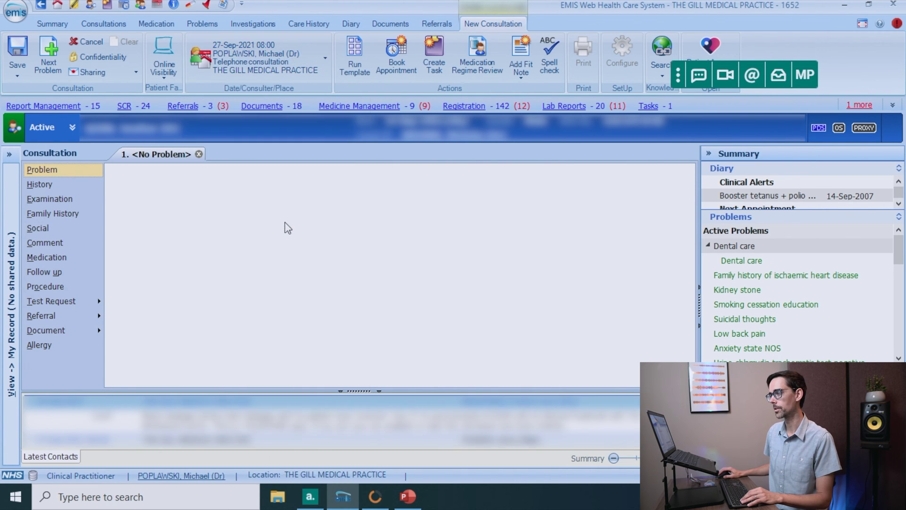
click(101, 187)
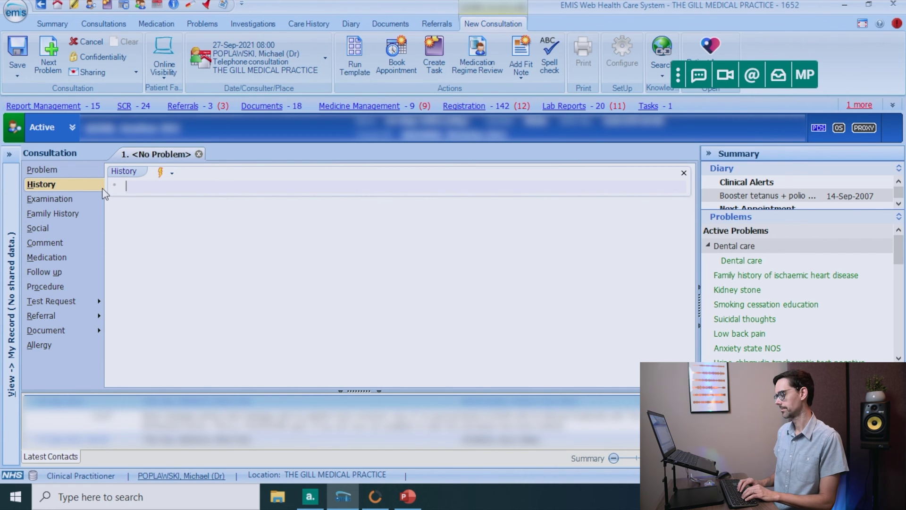
text(Tel consult due to COVID - 19)
key(Return)
text(f/u in terms on mental health)
key(Return)
- Add history lines on sertraline 50mg, settled side effects, less anxiety, counsellors, Wednesday appointment, '2 weeks agreed'
text(recently started on sertraline 50mg)
key(Return)
text(initially did have some s/e which nicely settle)
key(Return)
text(is feeling less anxious and less panicky)
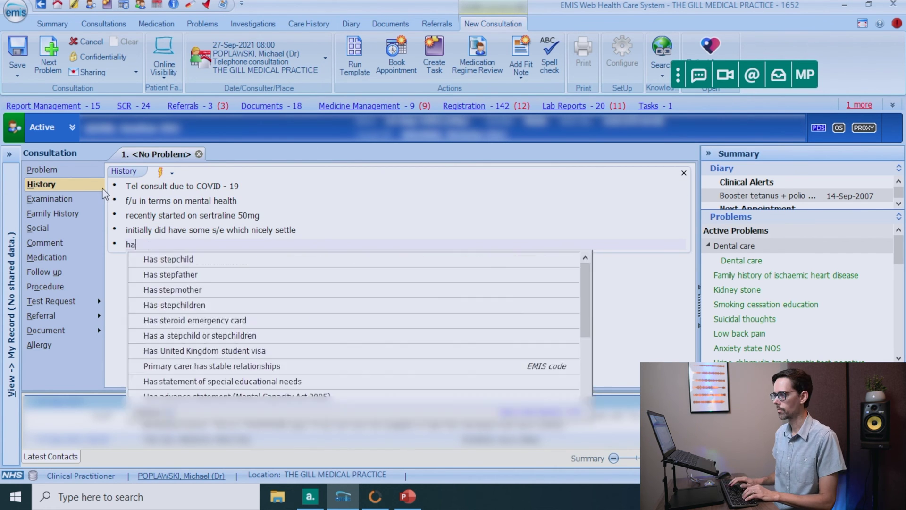
key(Return)
text(has been in touch with counsellors)
key(Return)
text(has appt next week on Wednesday)
key(Return)
text(2 weeks agreed)
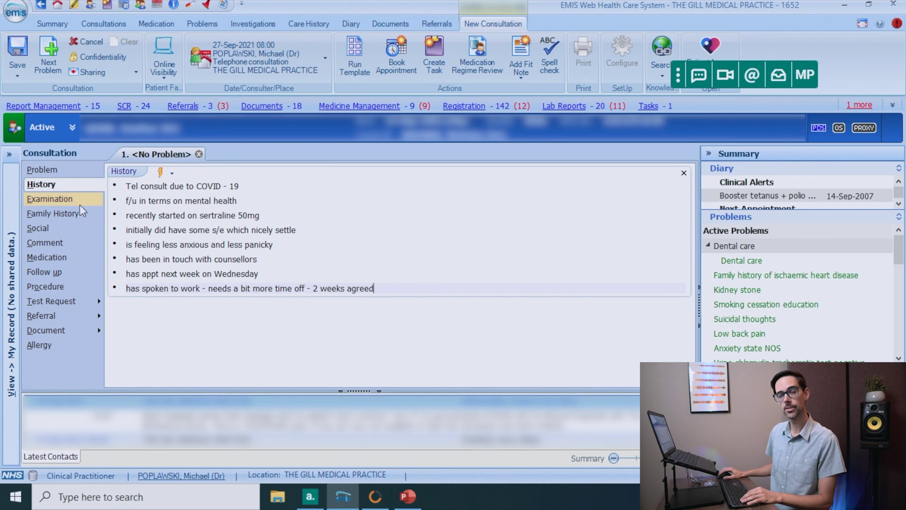
- Add an Examination entry for tympanic temperature of 36 degrees C
click(41, 199)
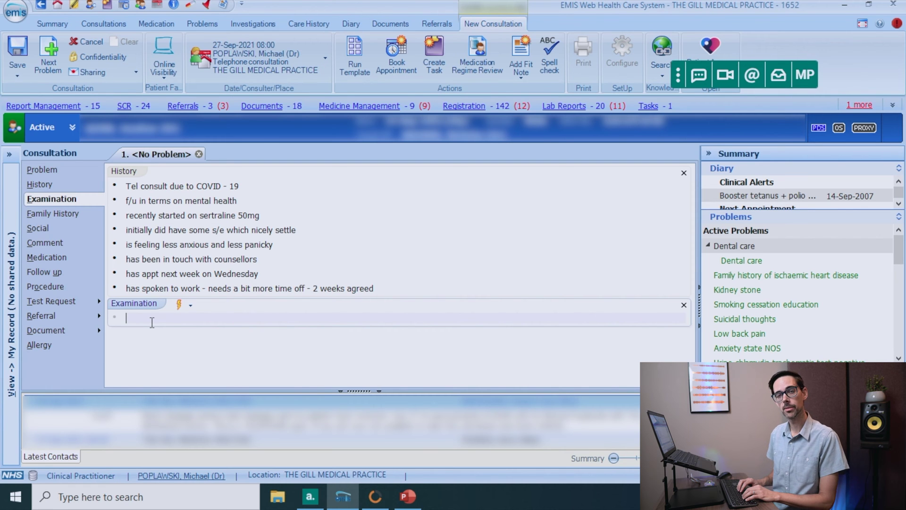
text(temp)
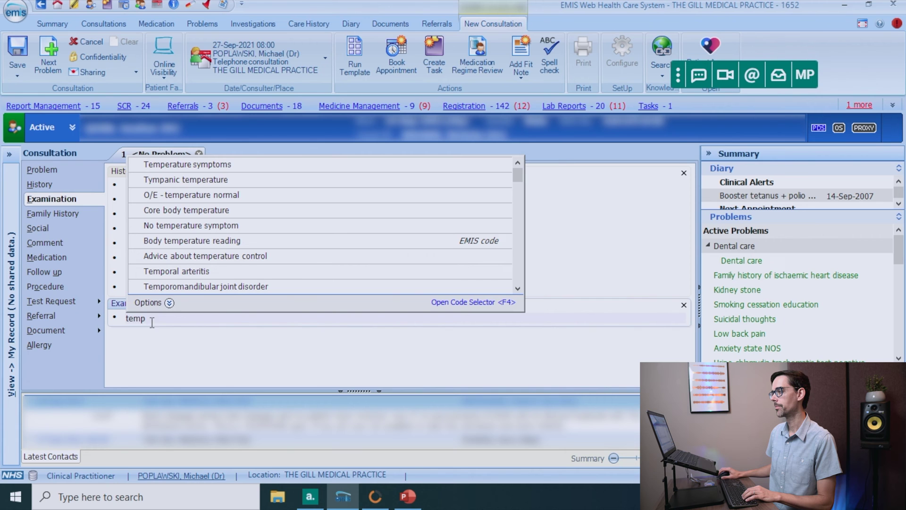
click(170, 180)
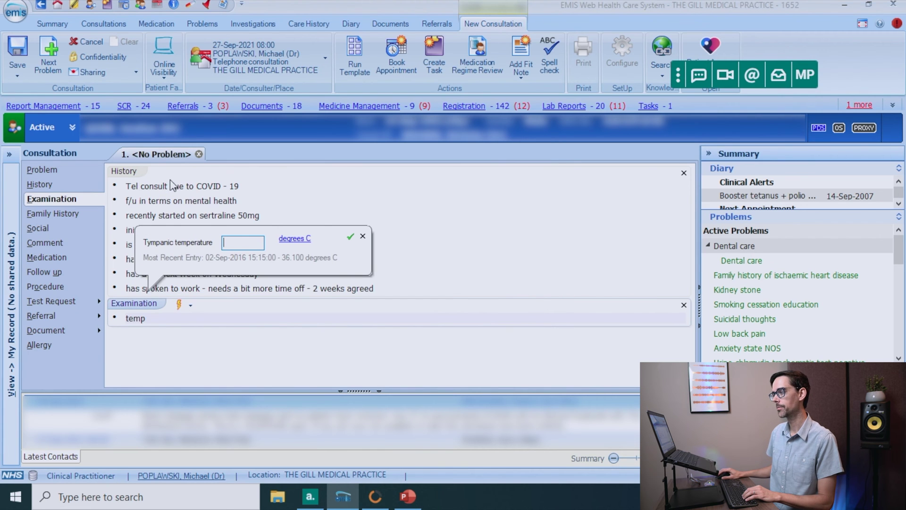
text(36)
key(Return)
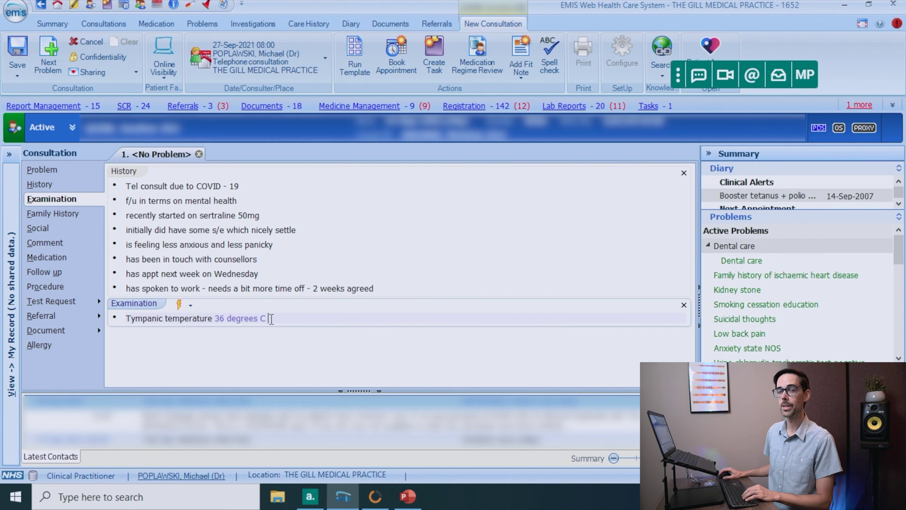
- Record blood oxygen saturation 98 % and a pulse rate of 78
key(Return)
text(oxy)
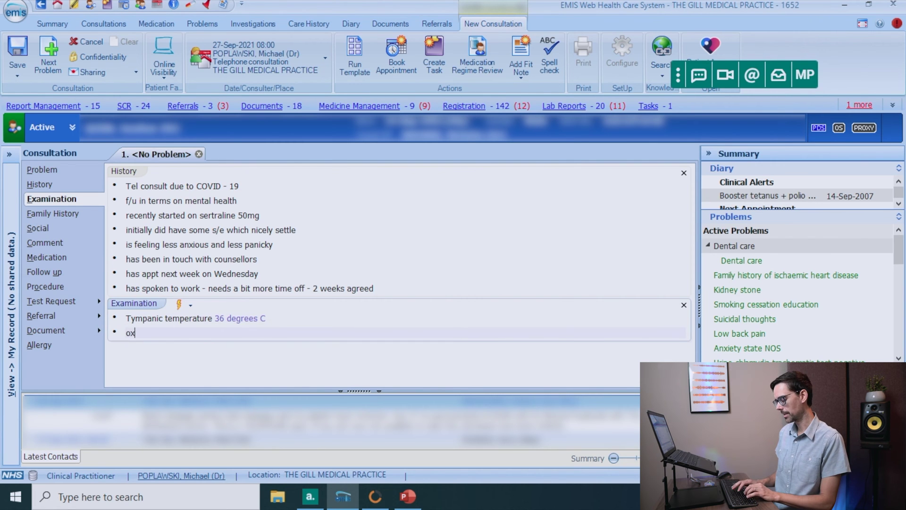
key(Return)
text(98)
key(Return)
key(Return)
text(pulse)
key(Return)
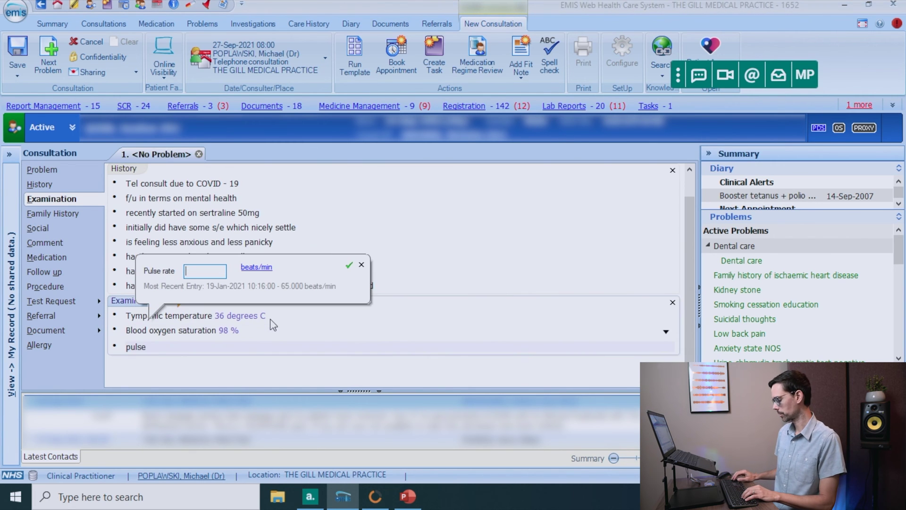
text(78)
key(Return)
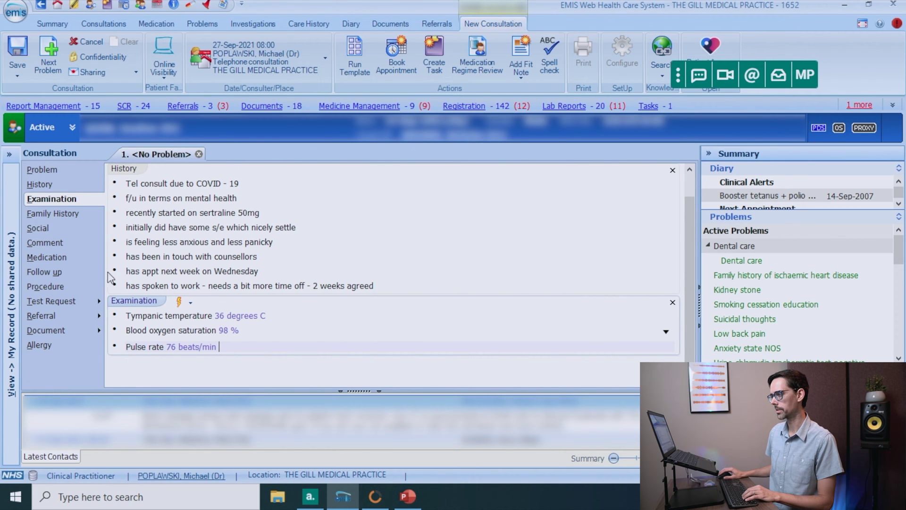
- Add a Comment 'plan': 1. cont antidepressants, 2. counselling next week, 3. sick note 2 weeks, 4. review in 4 weeks
click(82, 247)
text(plan)
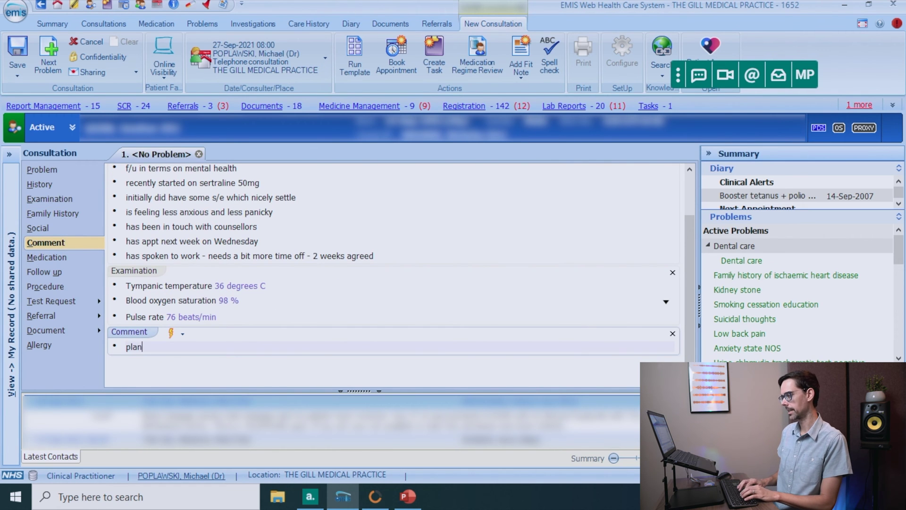
key(Return)
text(1. cont antidepressants)
key(Return)
text(2. counselling next week)
key(Return)
text(3. sick note 2 weeks)
key(Return)
text(4. review with me in 4 weeks)
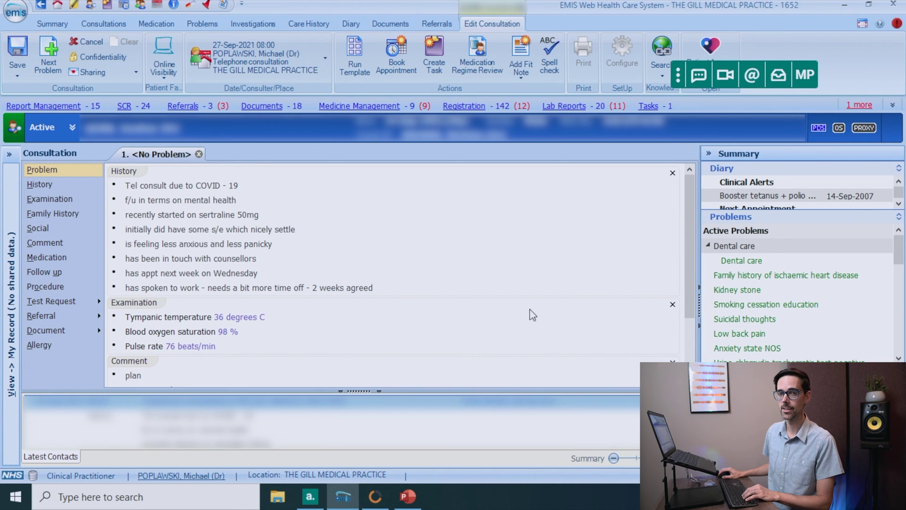
- Link the consultation to Anxiety state NOS, save it, and return to the appointment book
click(742, 349)
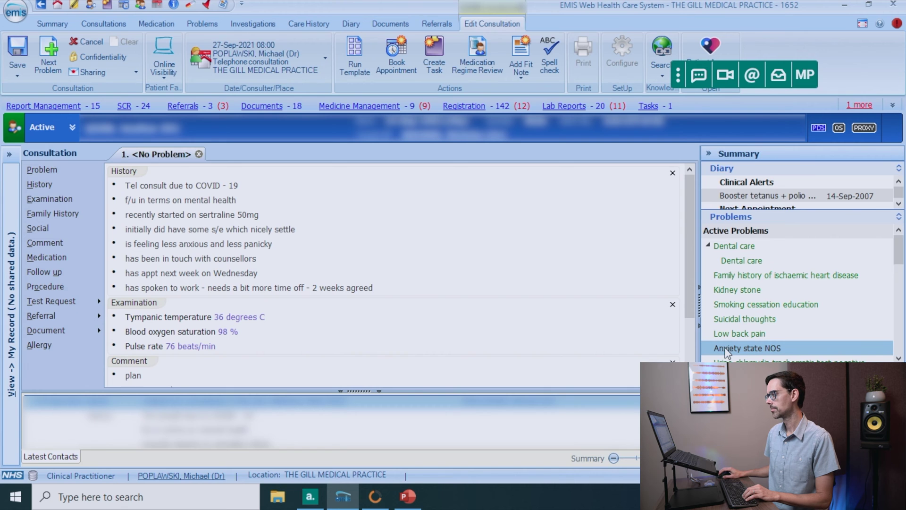
double_click(727, 349)
drag(685, 248, 684, 338)
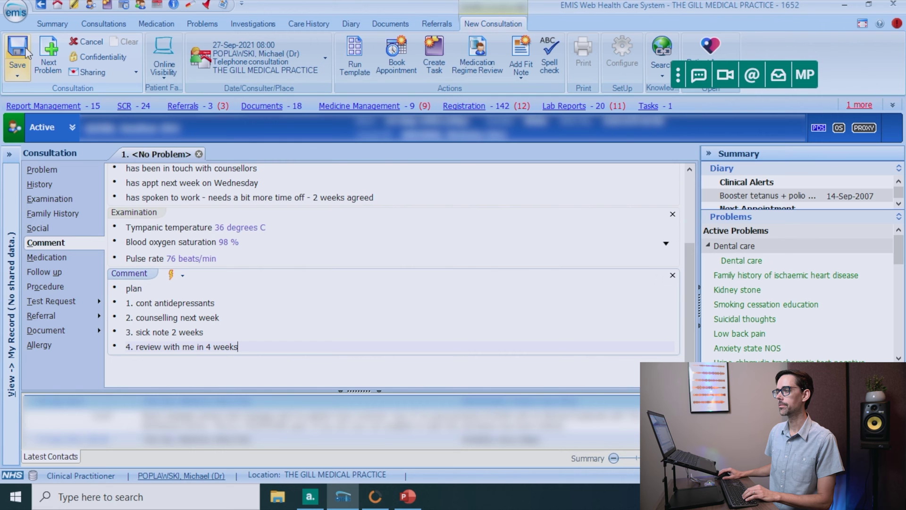
click(25, 48)
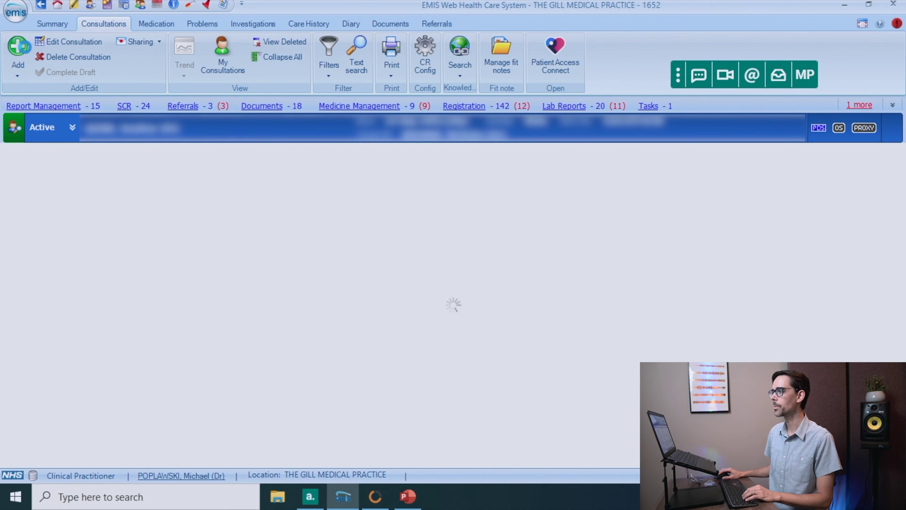
click(125, 5)
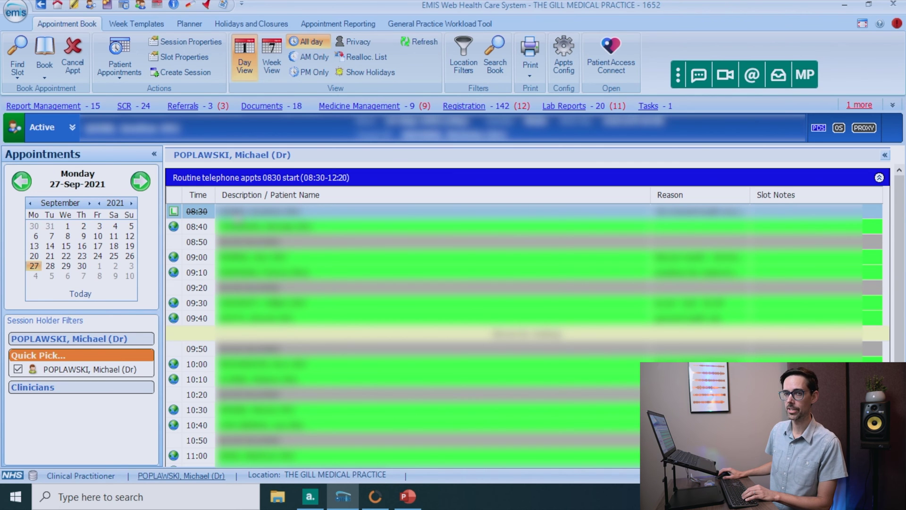
- Select the 08:40 appointment in the appointment book
click(196, 226)
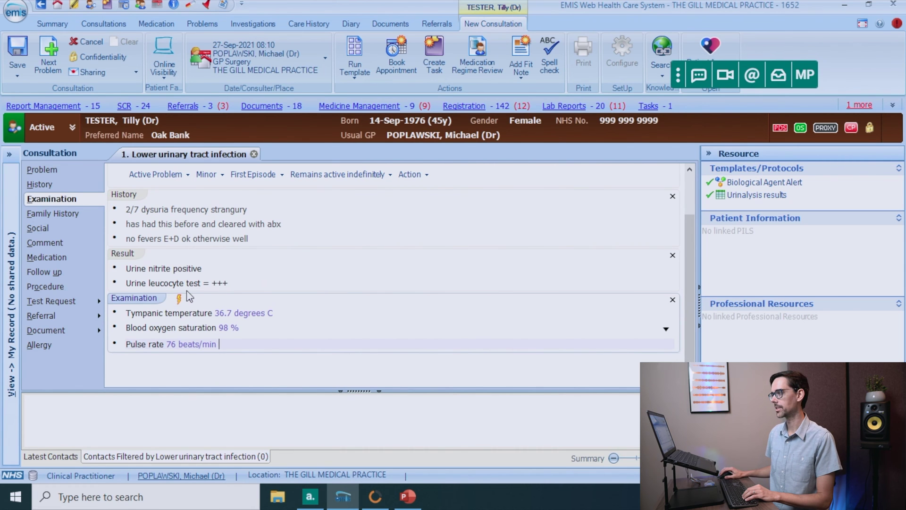
- Prescribe Nitrofurantoin 100mg MR capsules, one twice a day, 6 capsules, overriding the drug warnings
click(76, 258)
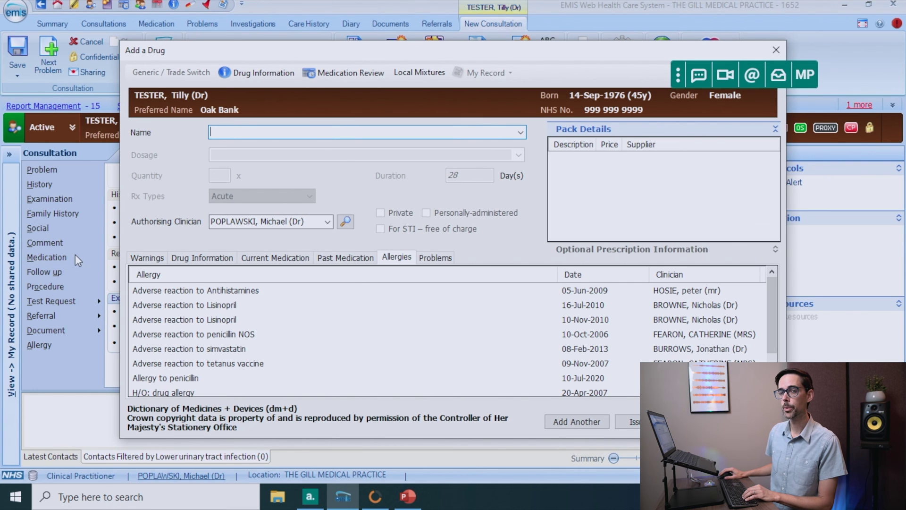
text(nitro)
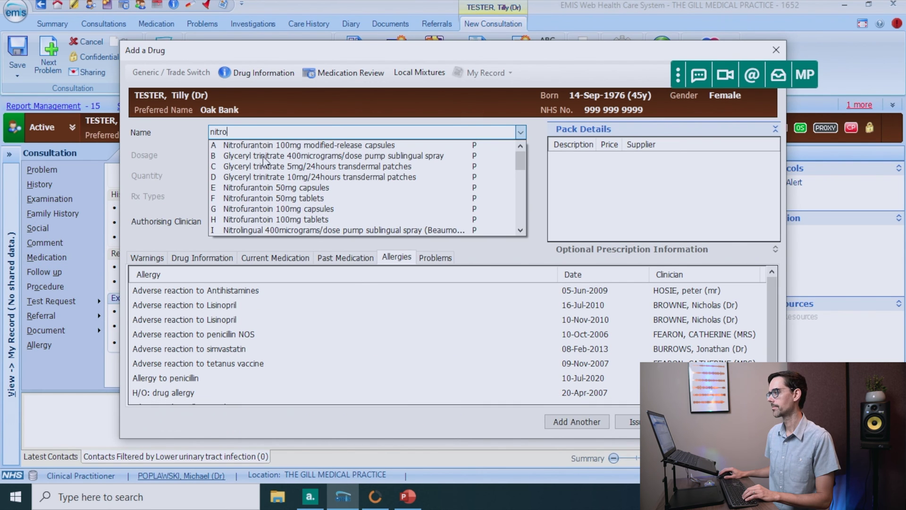
click(269, 145)
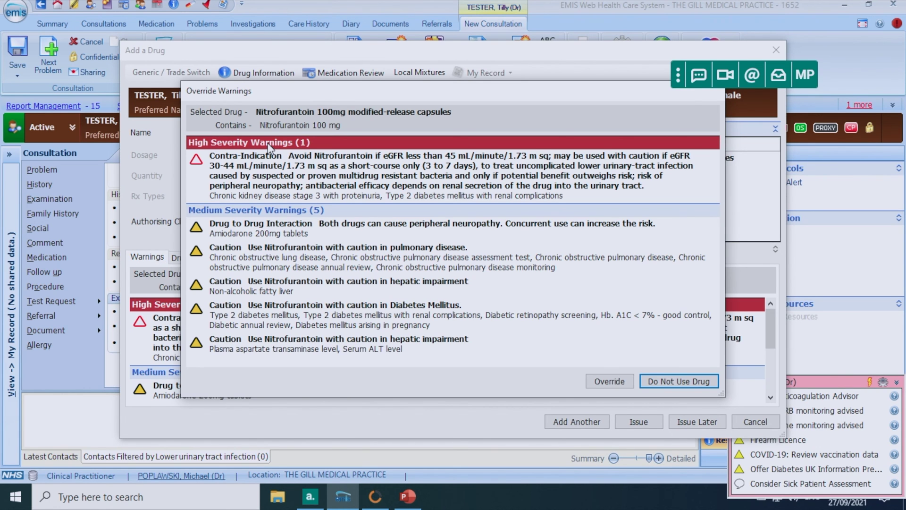
click(609, 381)
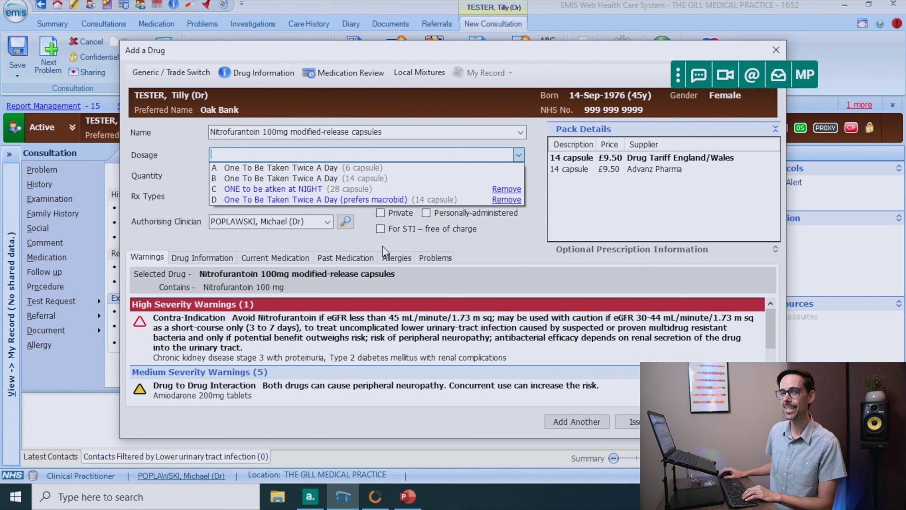
click(306, 171)
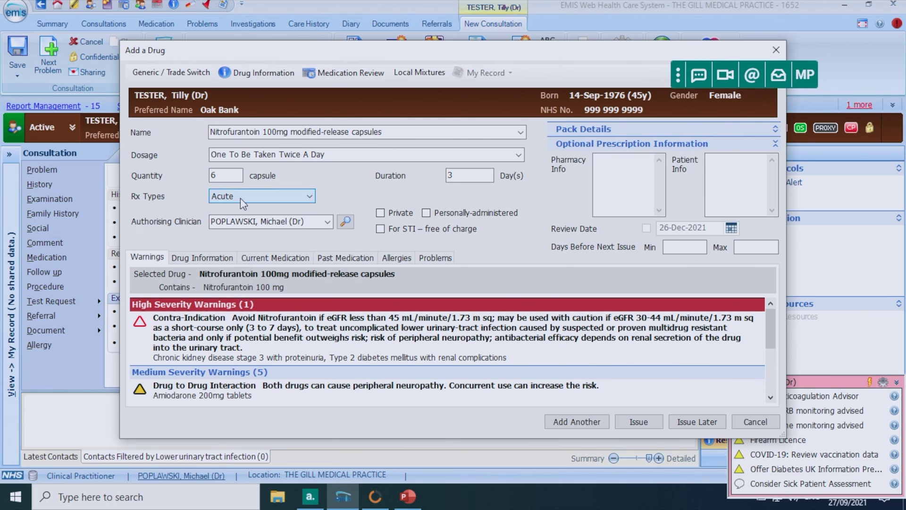
click(639, 422)
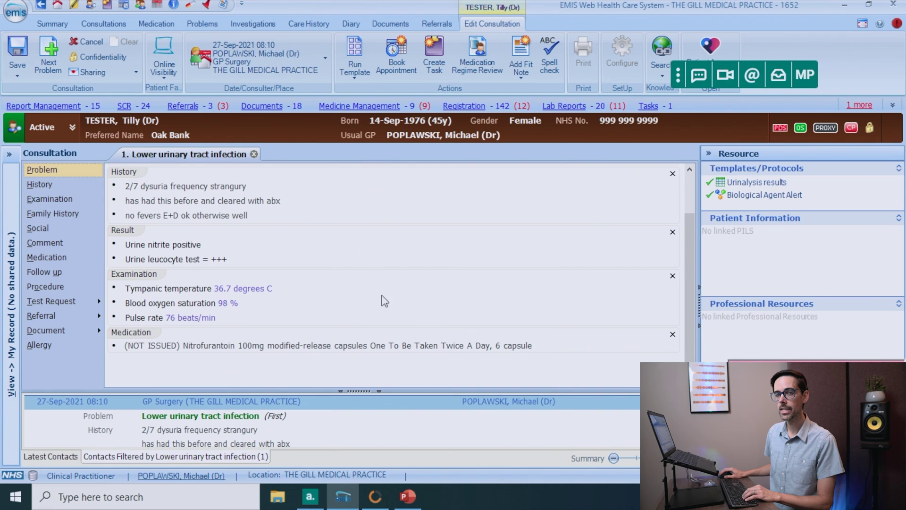
- Add a Comment to the UTI consultation with the plan: bloods - FBC U+E LFTs TFT BONE
click(89, 244)
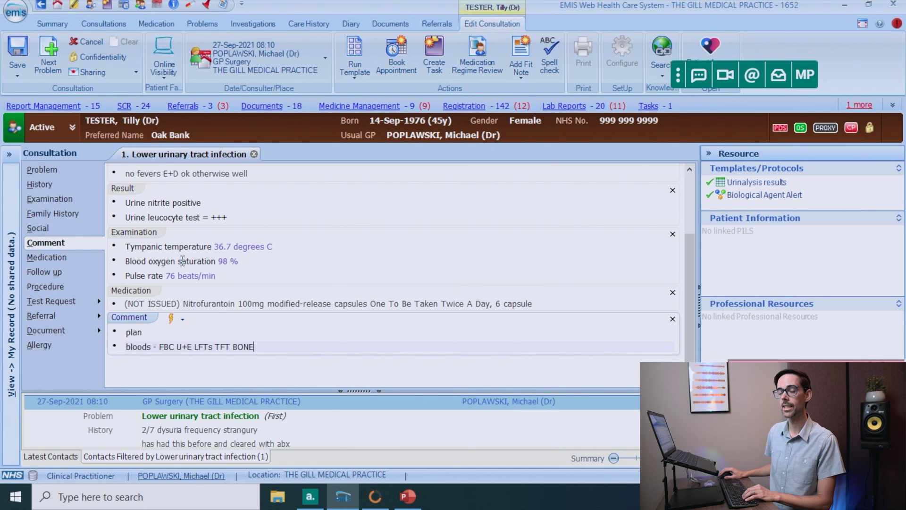
- Send an urgent Referral task with notes 'USS KUB' plus the pasted indication line
click(107, 6)
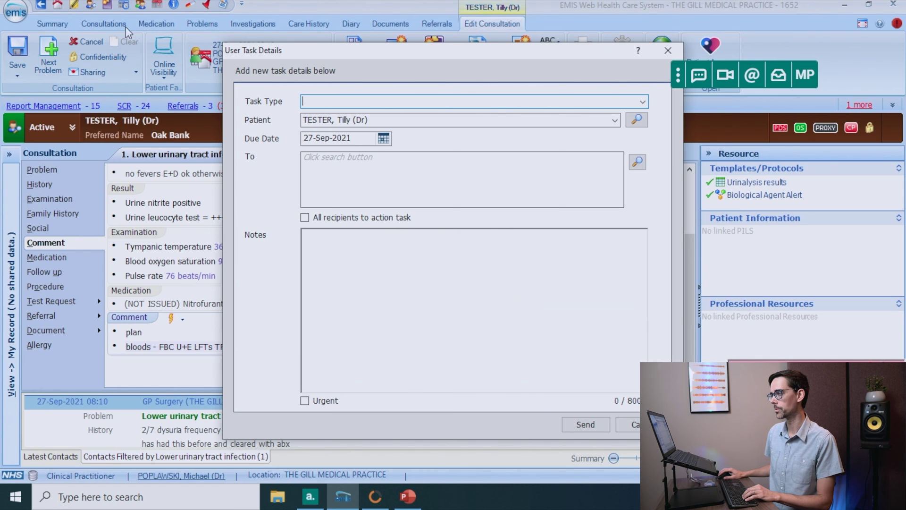
click(642, 102)
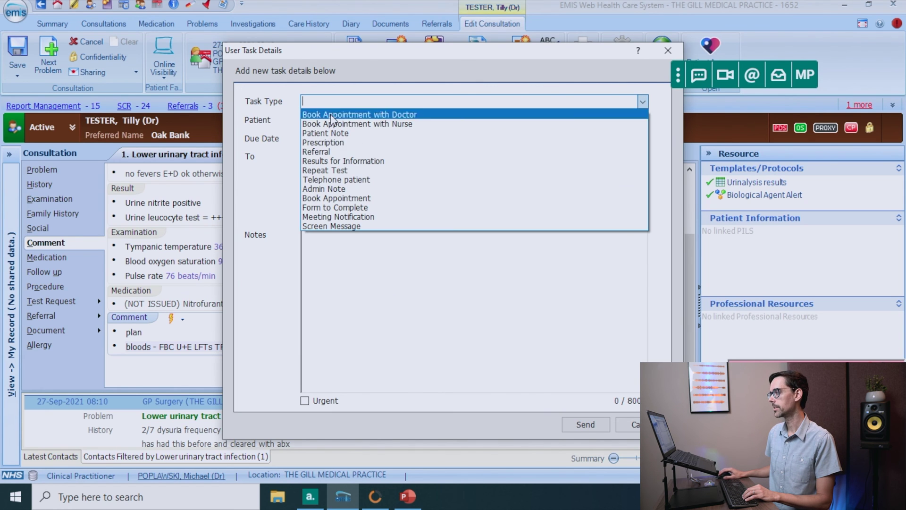
click(322, 152)
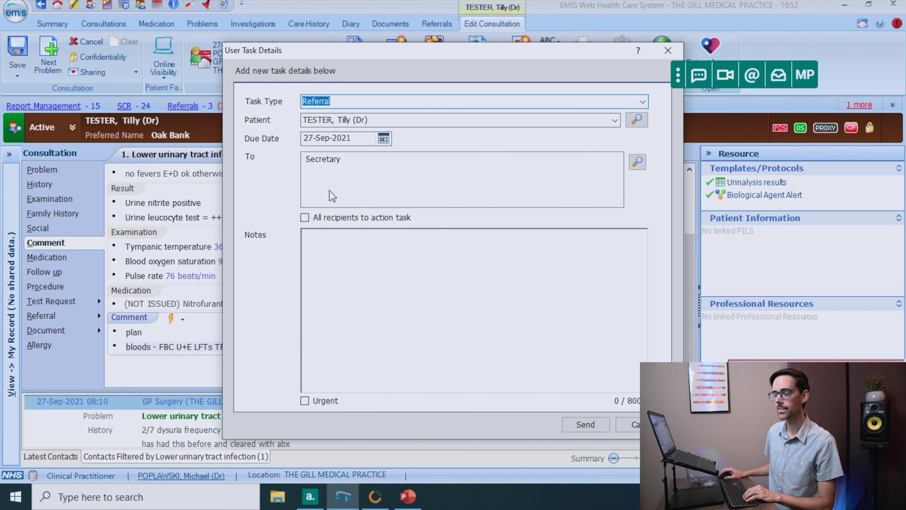
click(349, 288)
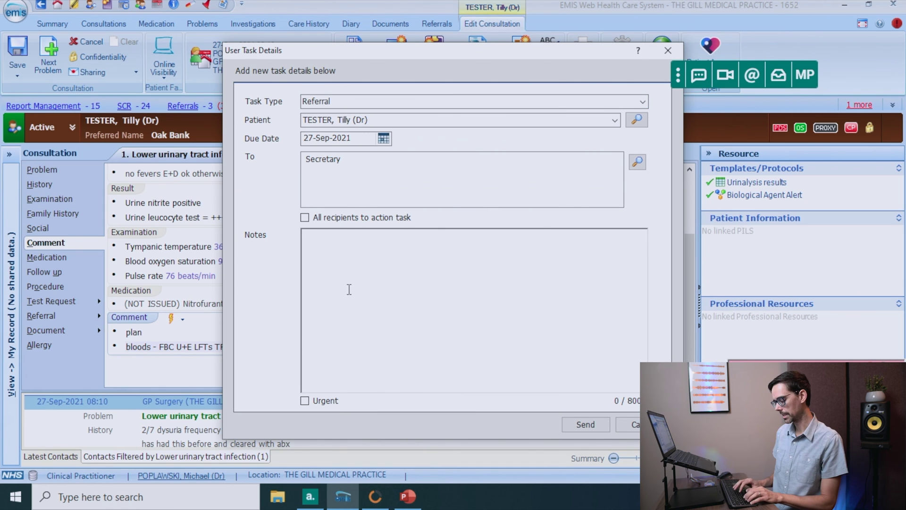
text(USS KUB)
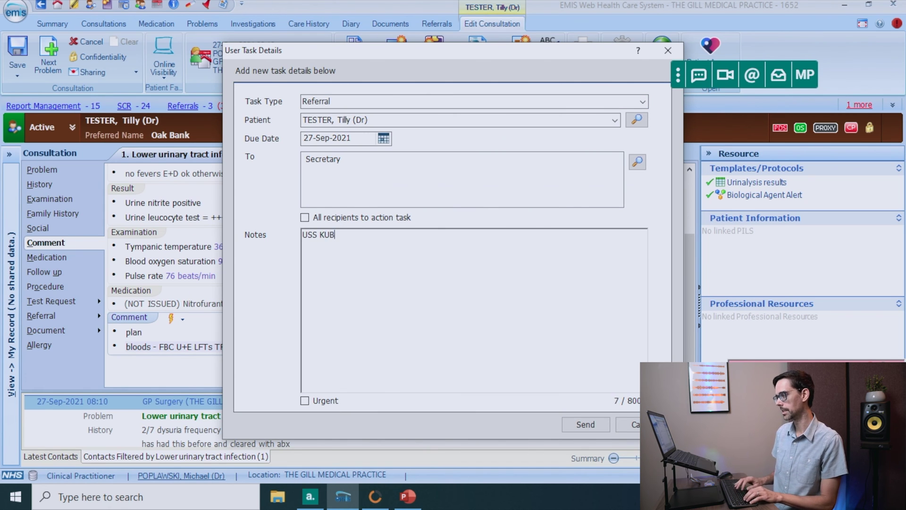
key(Return)
text(indication: recurrent lower urinary tract symptoms with blood on urine dip)
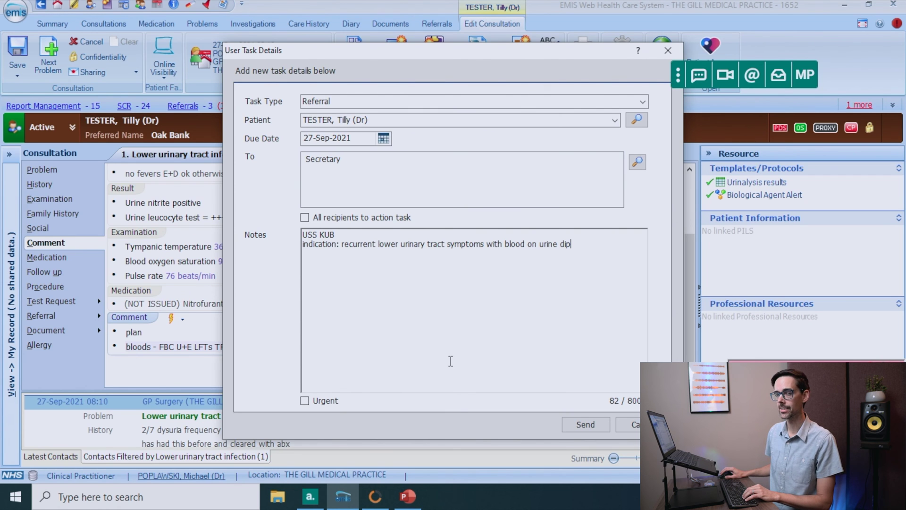
click(326, 402)
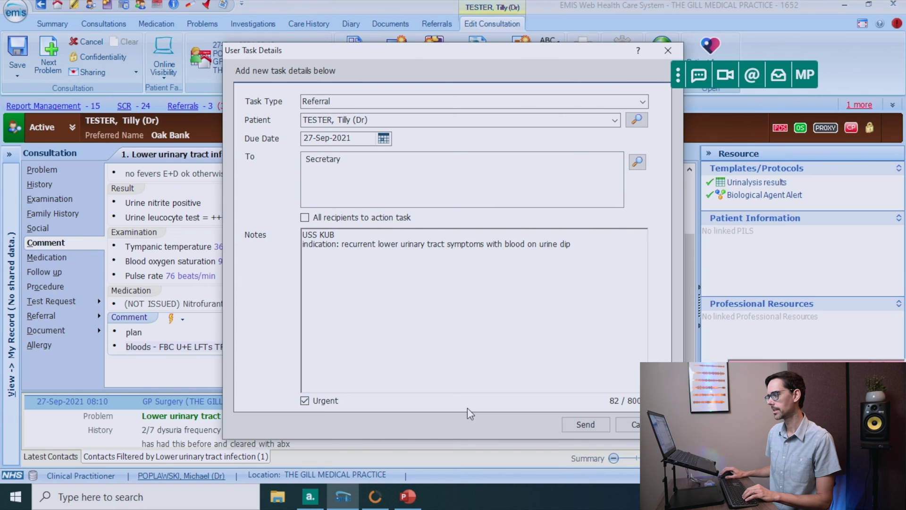
click(578, 425)
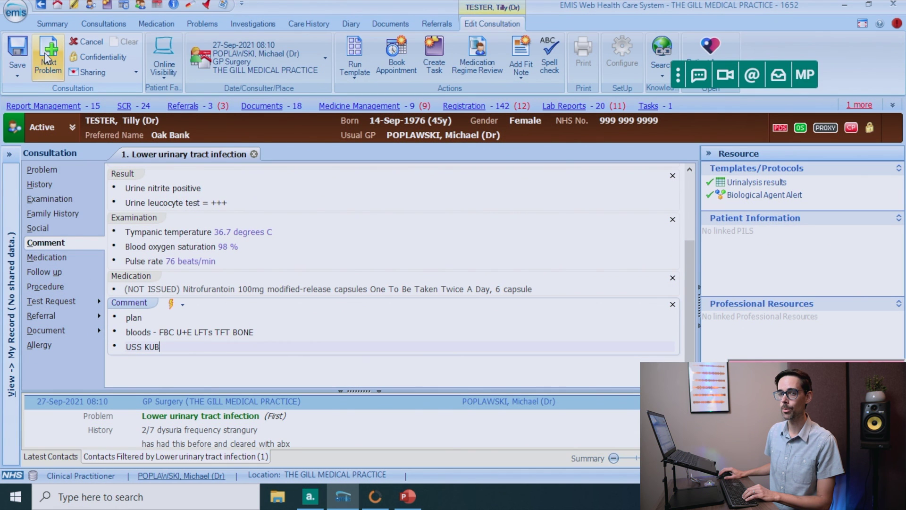
click(48, 57)
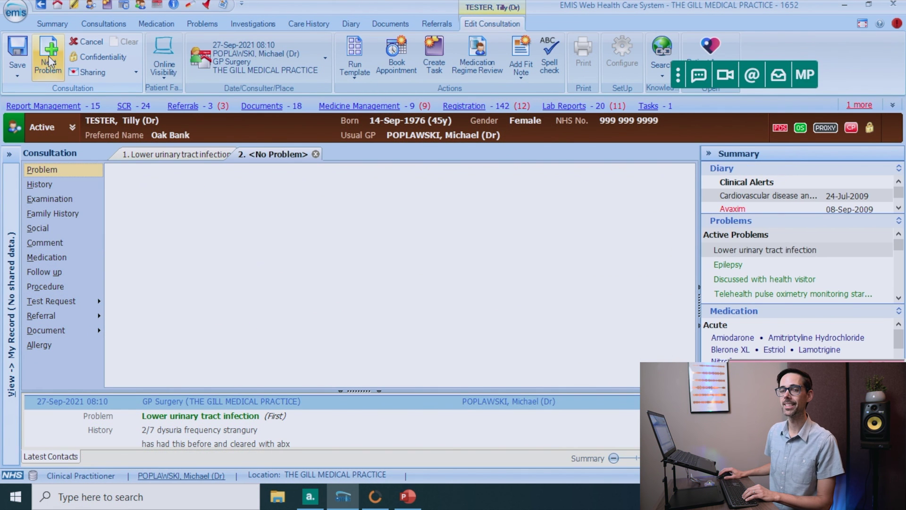
click(316, 154)
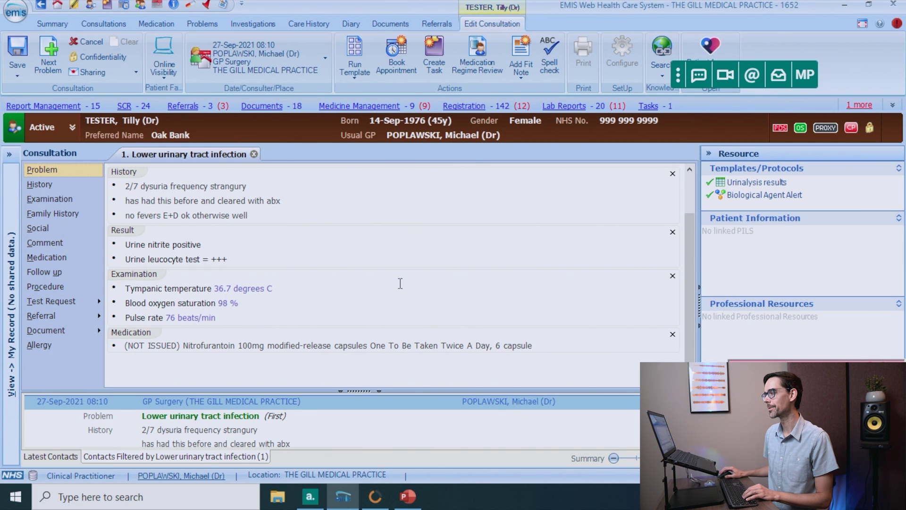
- Print a new 7-day Not Fit for Work fit note for the lower urinary tract infection
click(517, 63)
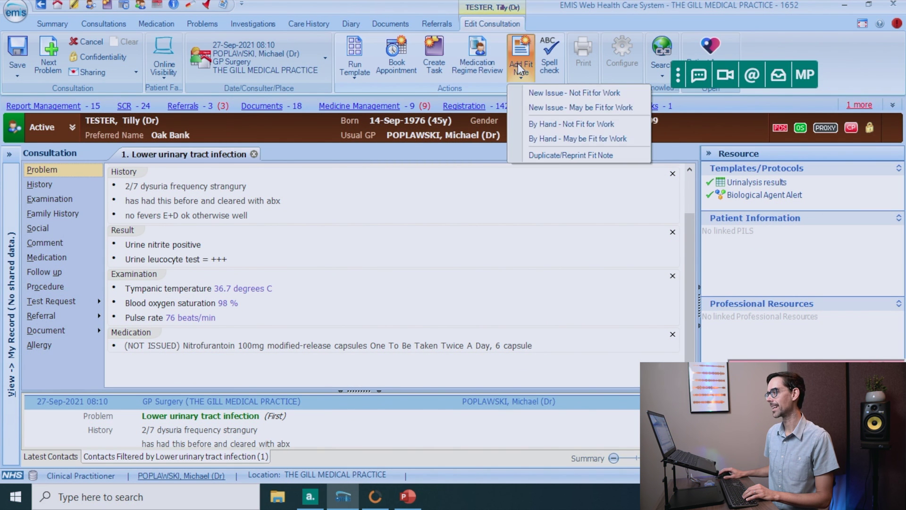
click(530, 89)
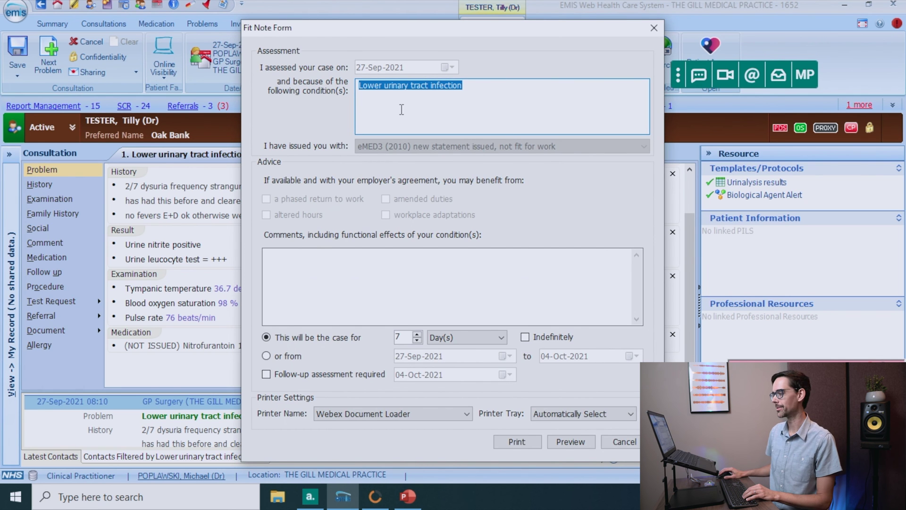
click(528, 441)
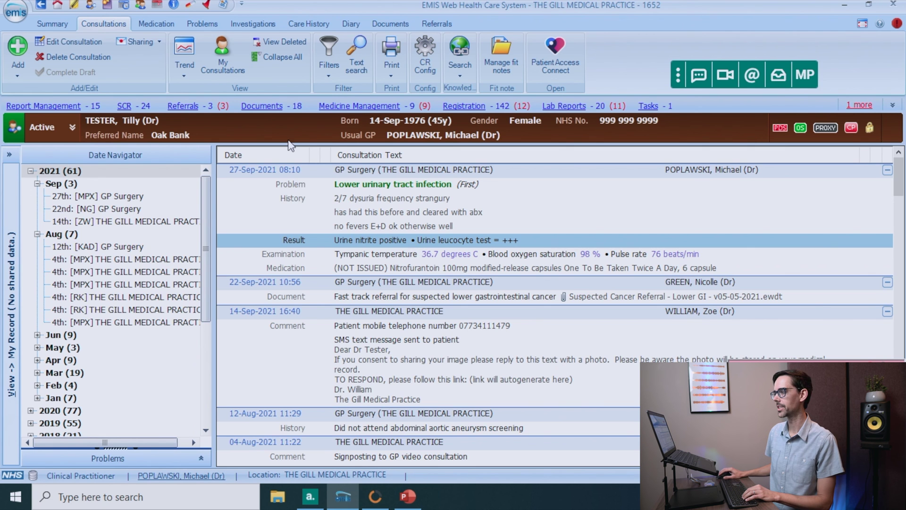
- Review current then past medications, then bring up the Investigations results list
click(157, 25)
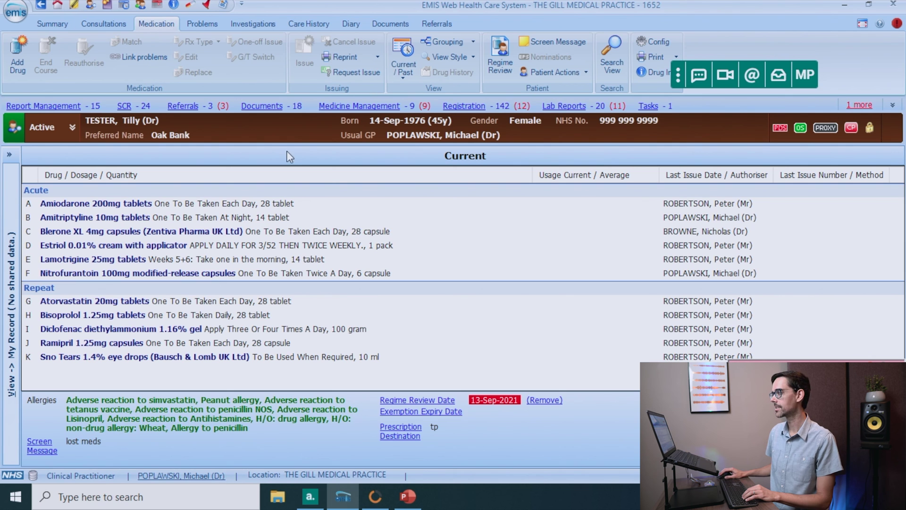
click(400, 52)
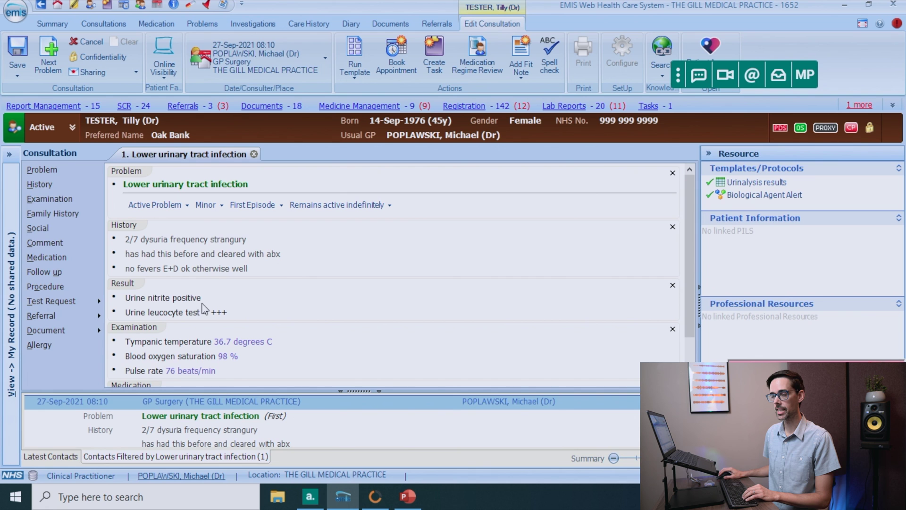
click(257, 24)
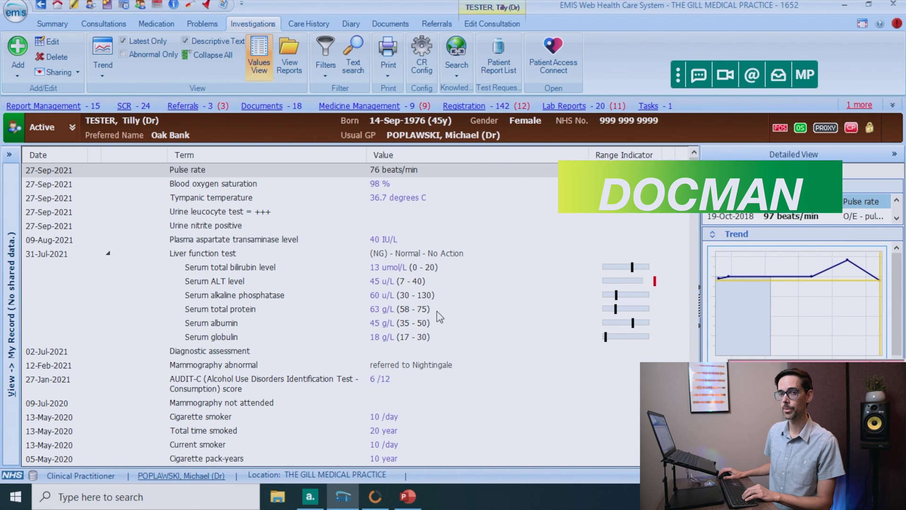
- Show the Serum ALT level history and scroll through its All data list in Detailed View
click(225, 281)
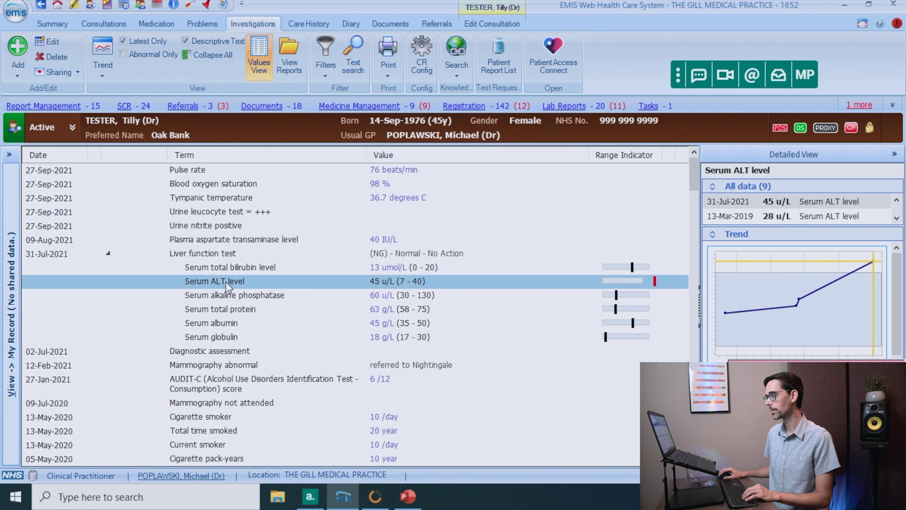
click(897, 218)
click(896, 218)
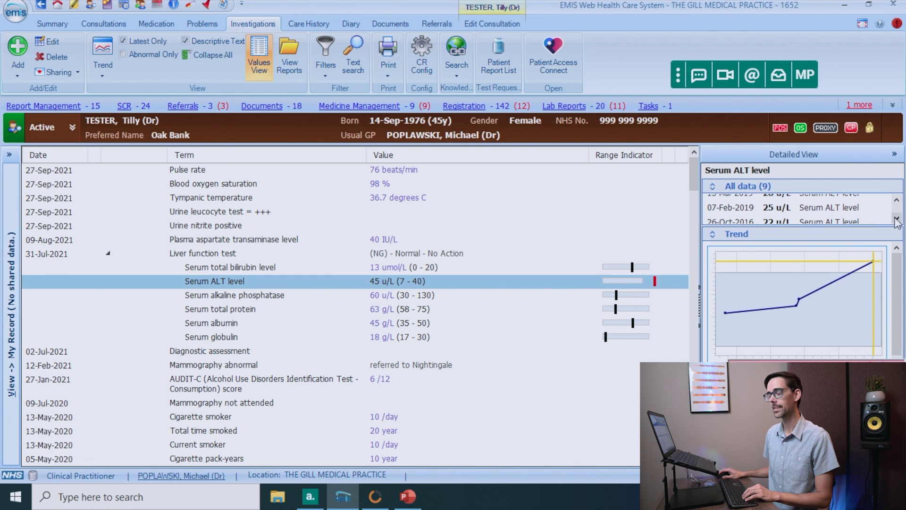
click(896, 218)
click(896, 219)
click(896, 218)
click(897, 218)
click(897, 218)
click(896, 219)
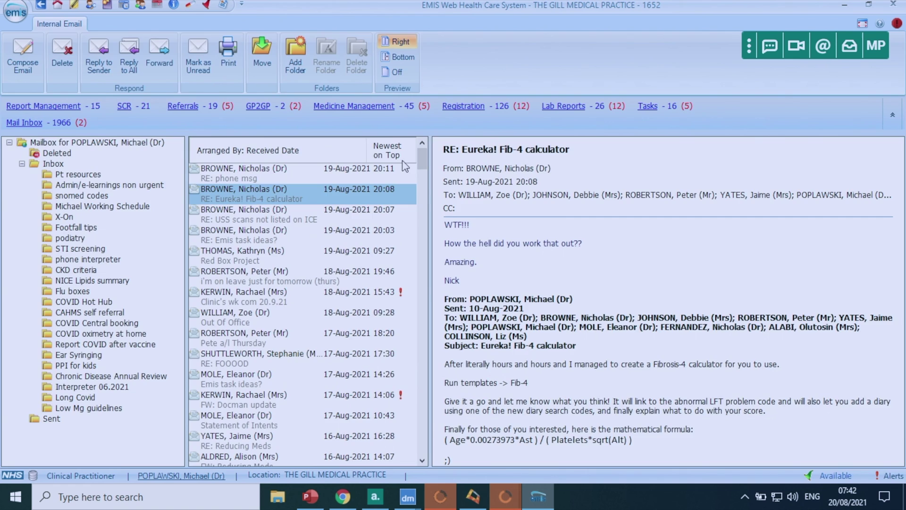
- Show Workflow Manager's Medicine Management requests awaiting signing
click(646, 106)
click(55, 371)
click(53, 288)
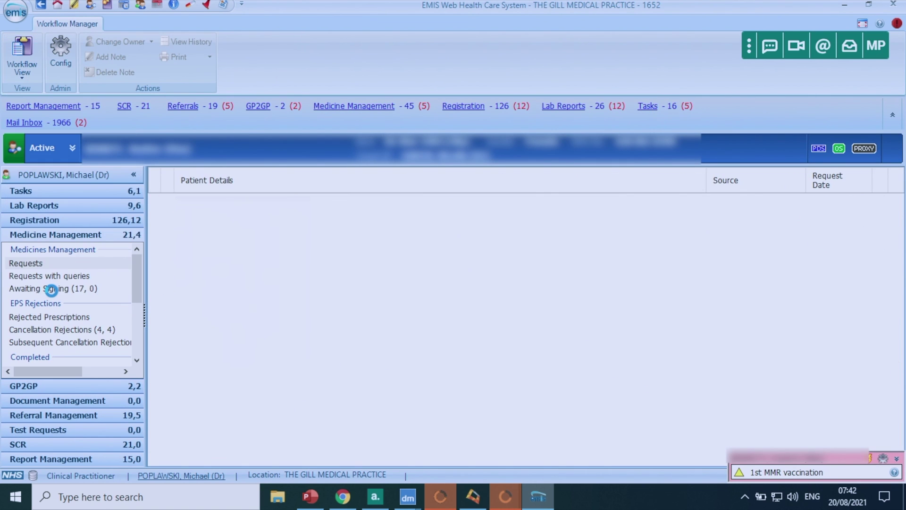